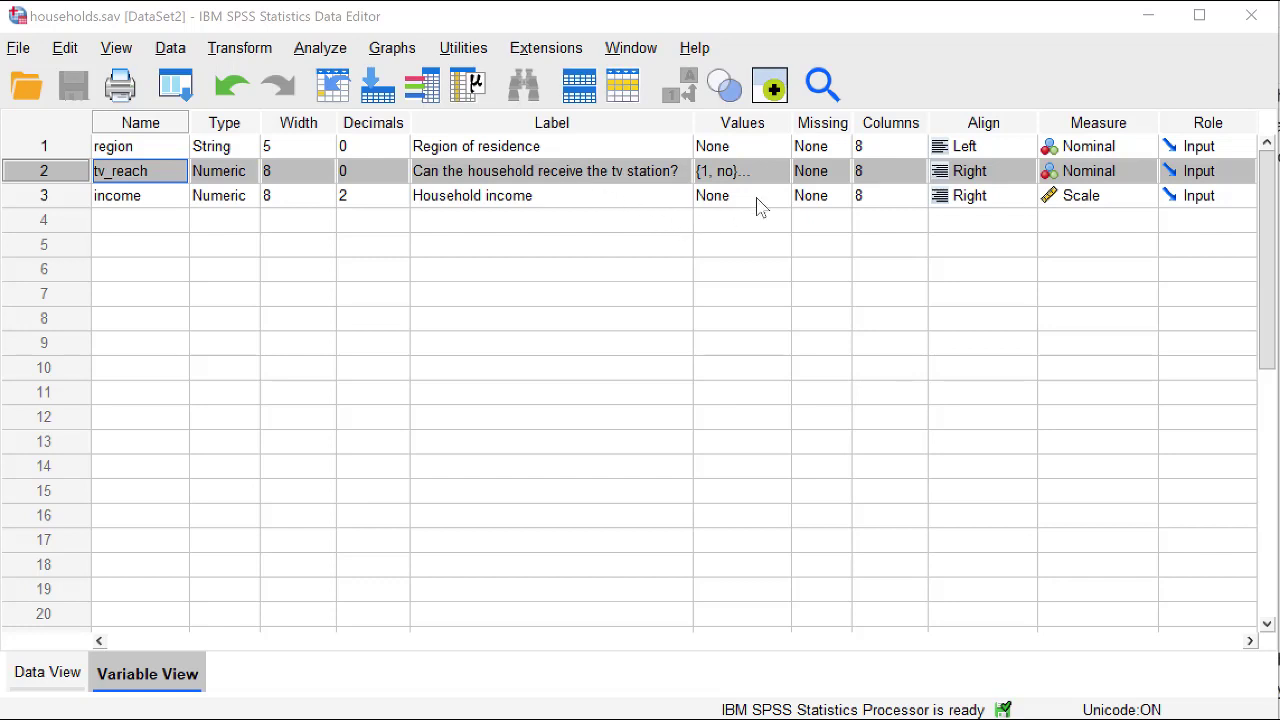
Check tv_reach's value labels, then open the legacy Binomial Test dialog.
double_click(781, 174)
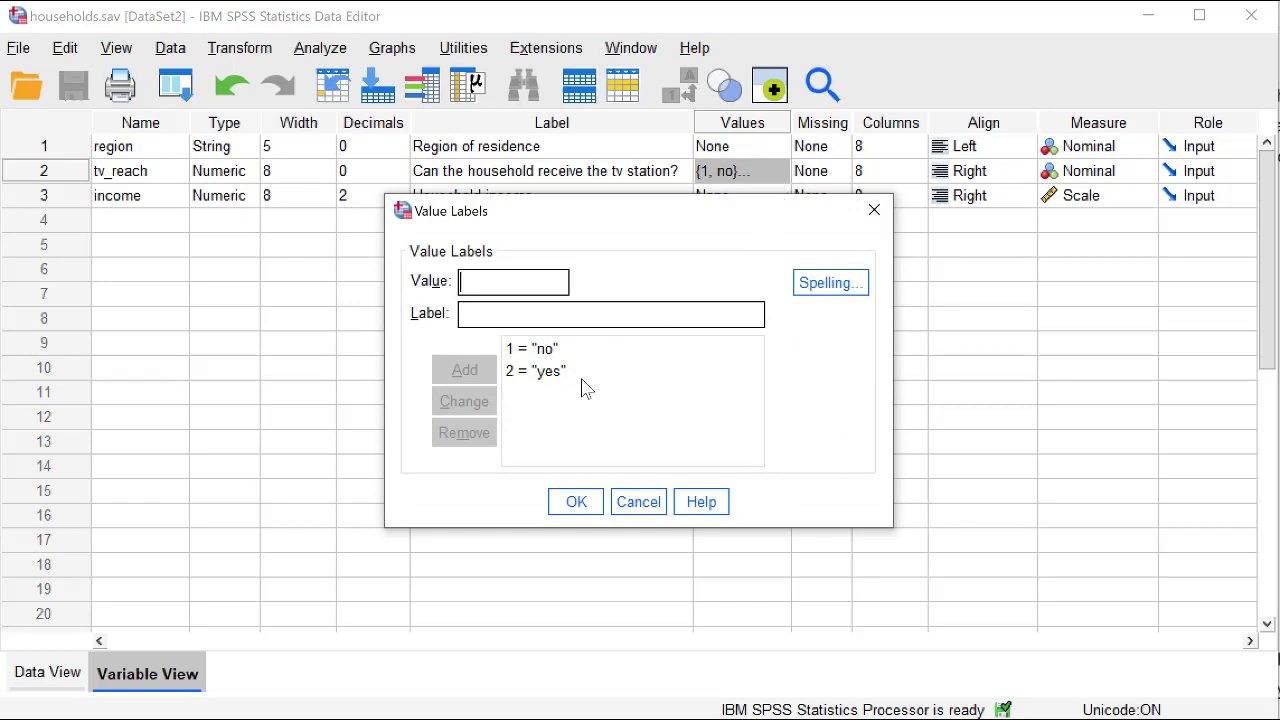
click(577, 505)
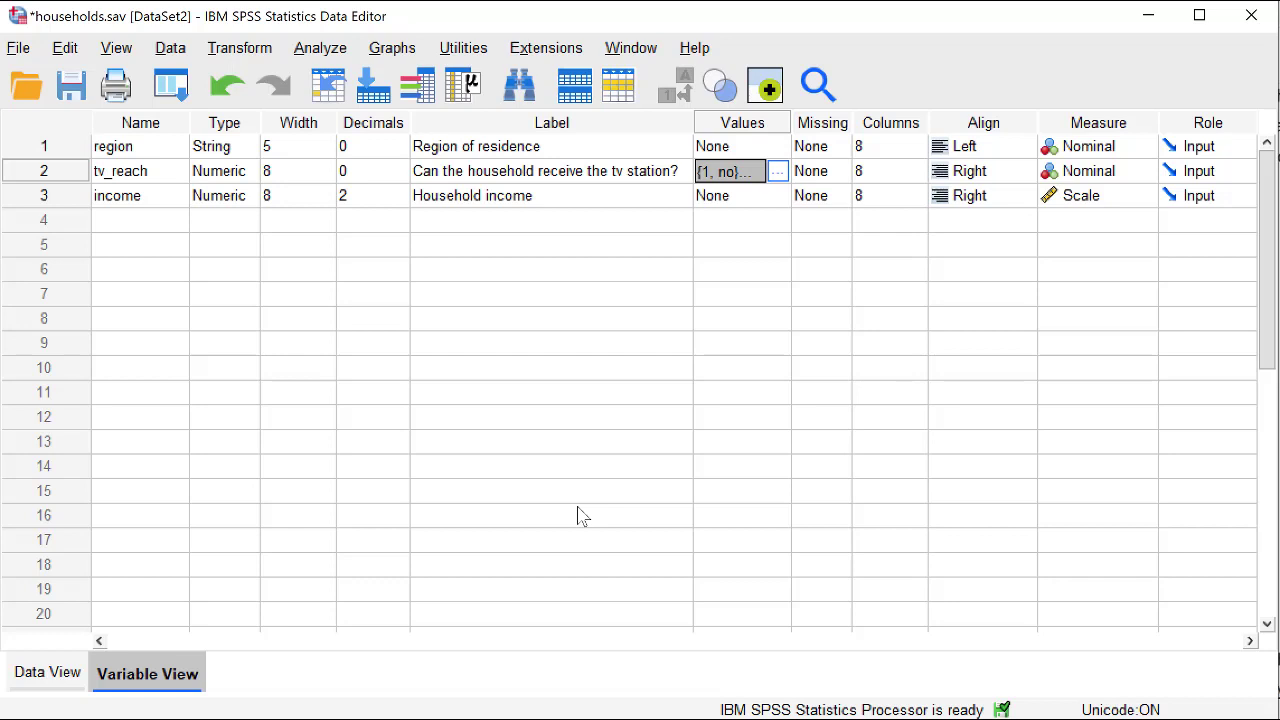
click(319, 50)
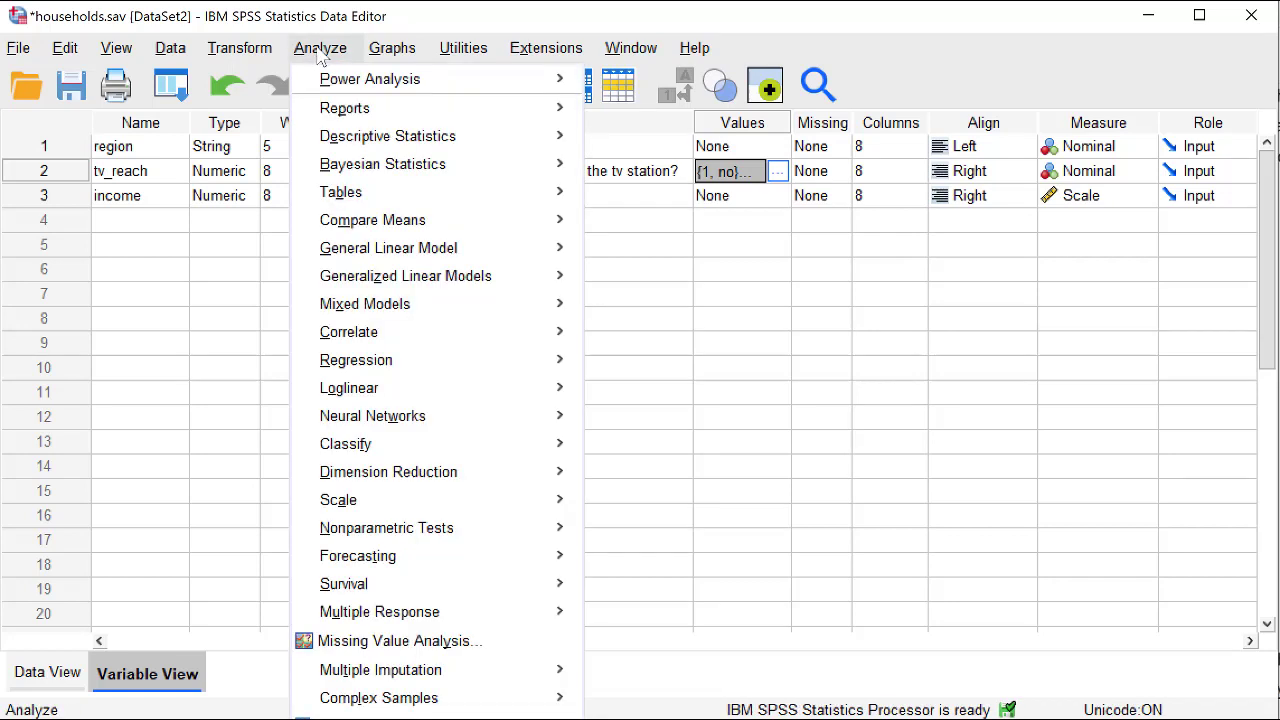
mouse_move(386, 528)
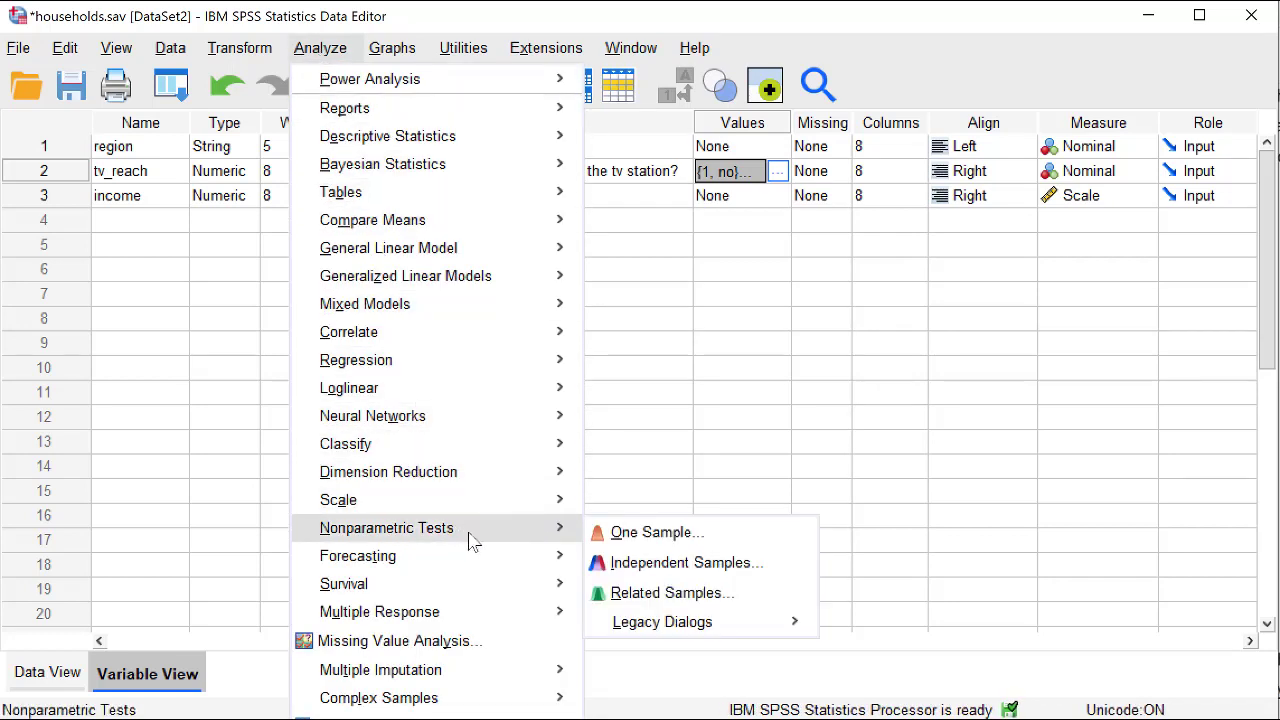
mouse_move(662, 622)
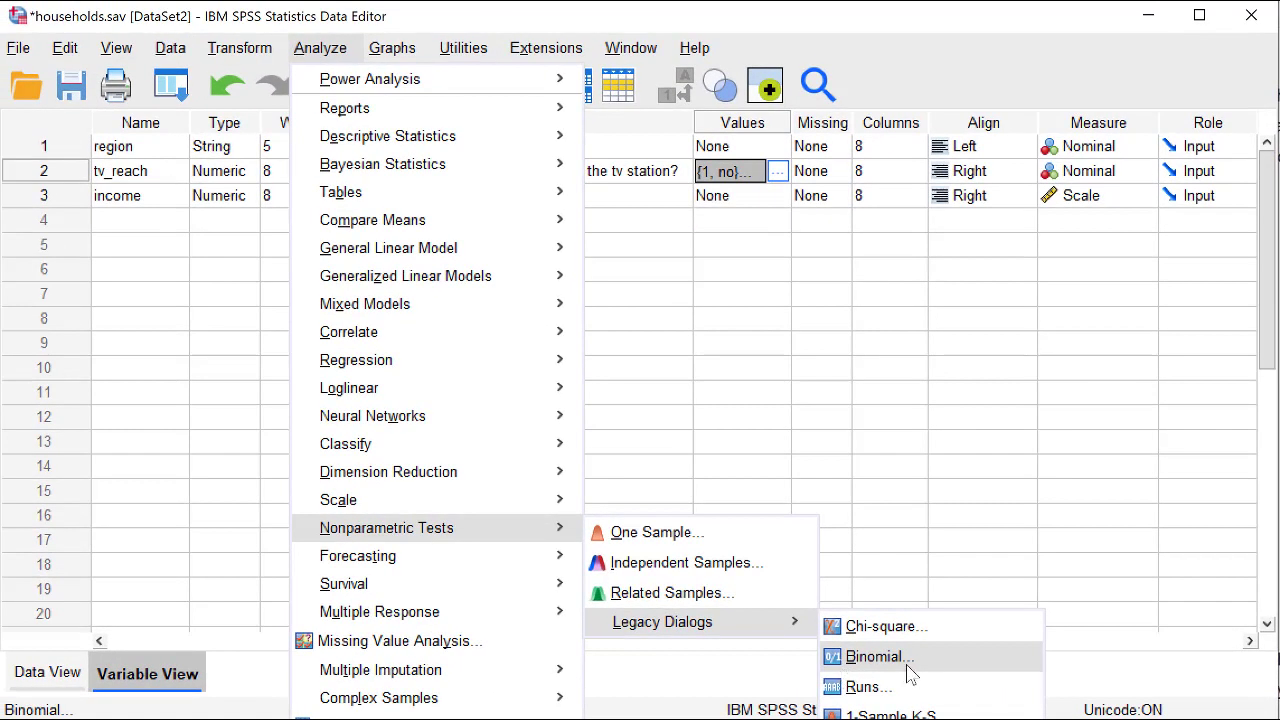
click(928, 660)
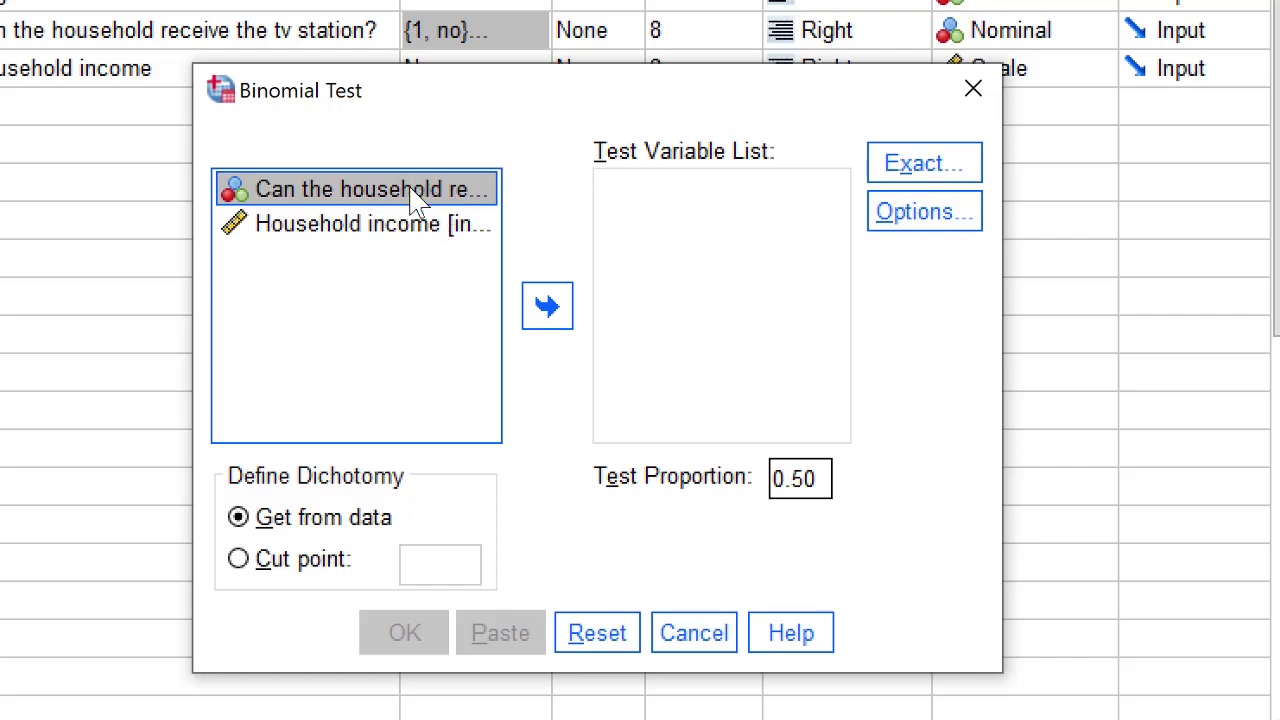
Move 'Can the household receive the tv station?' (tv_reach) into the Test Variable List.
click(548, 314)
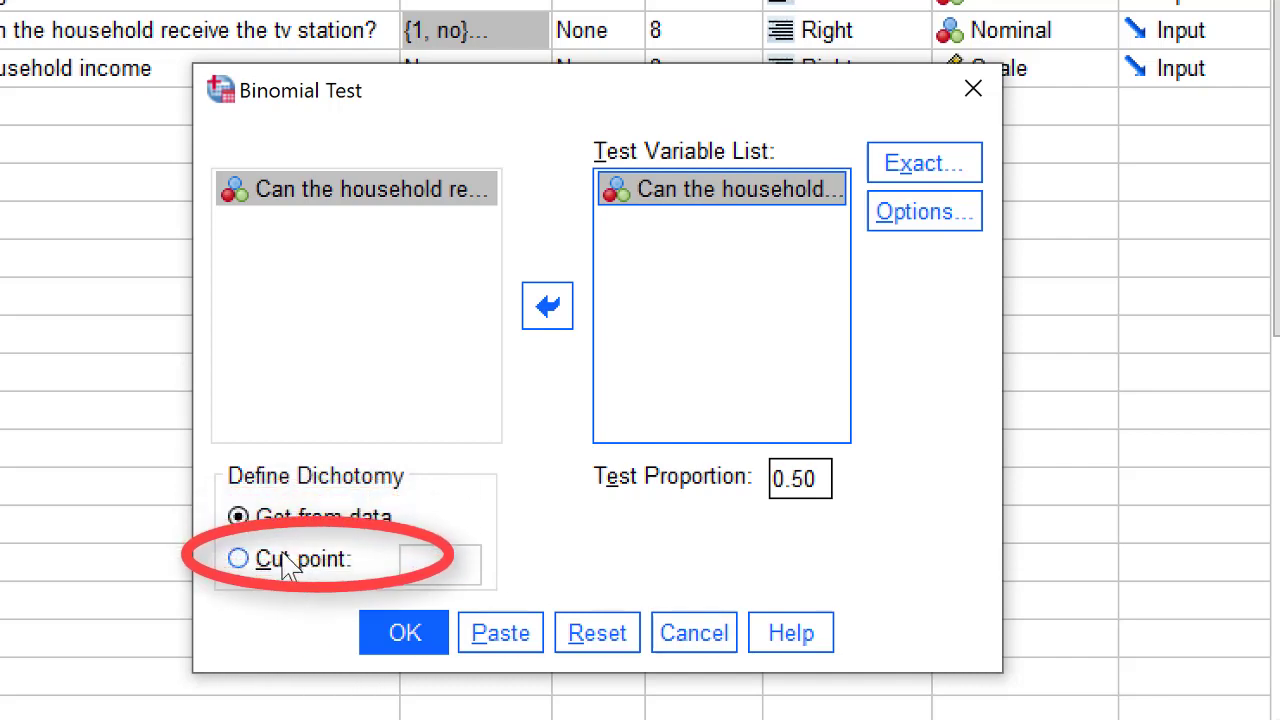
Define the binomial dichotomy with a cut point of 1.
click(240, 562)
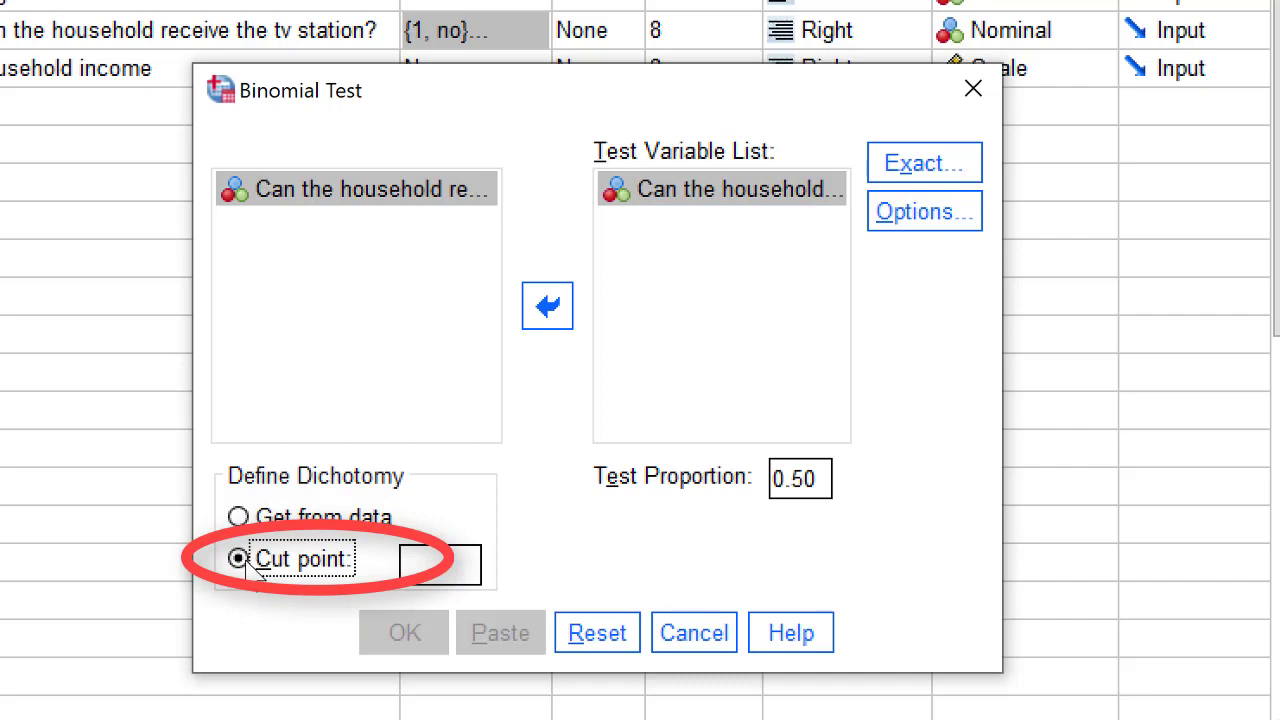
click(424, 565)
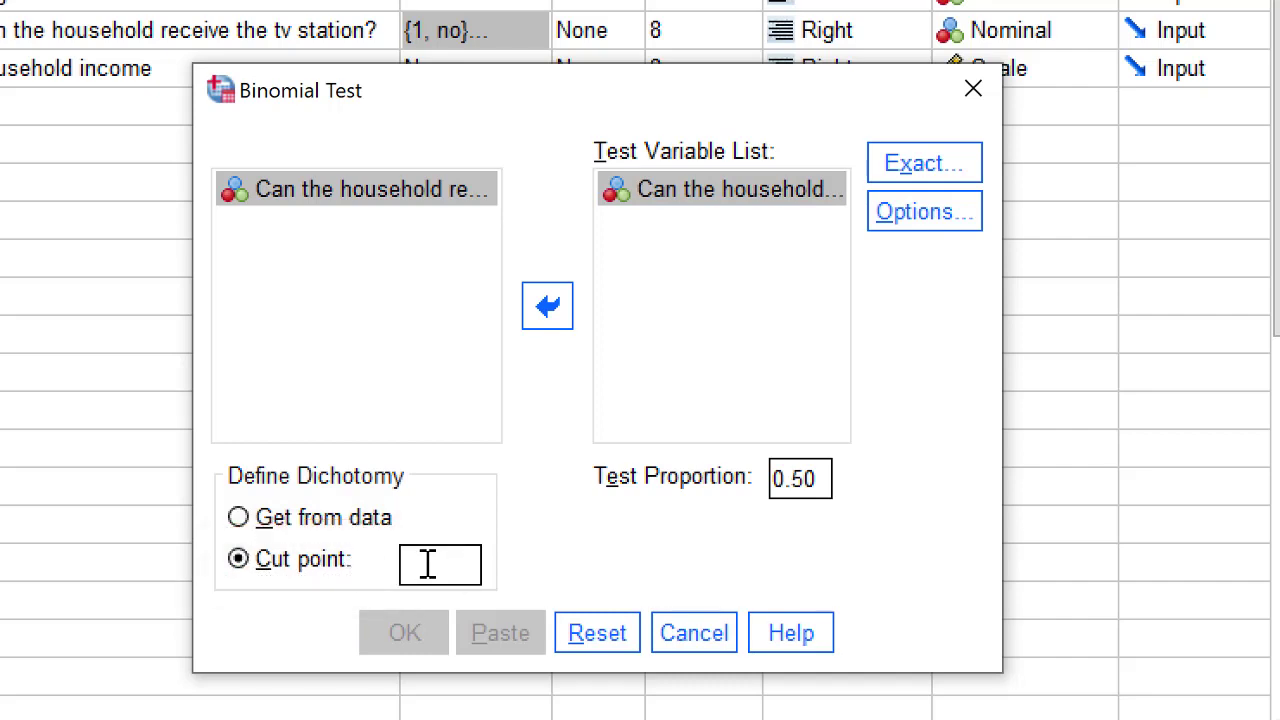
text(1)
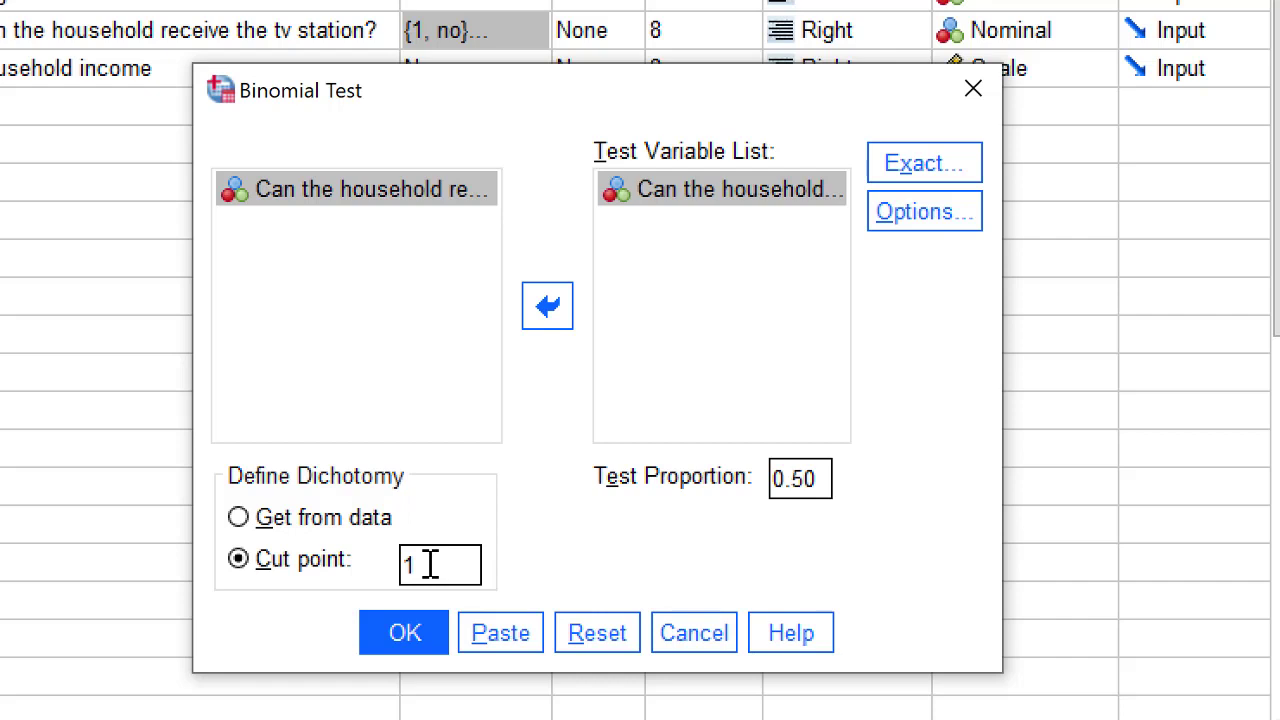
Change the test proportion from 0.50 to 0.35.
double_click(822, 478)
click(822, 478)
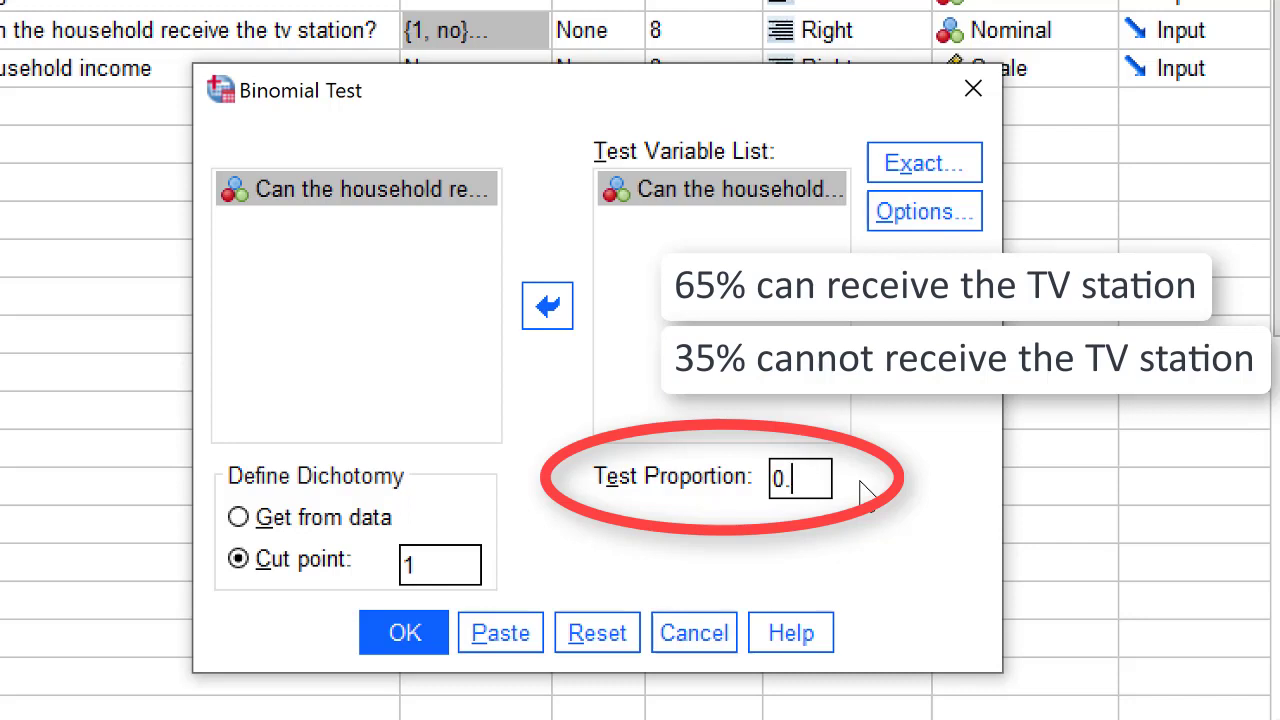
text(35)
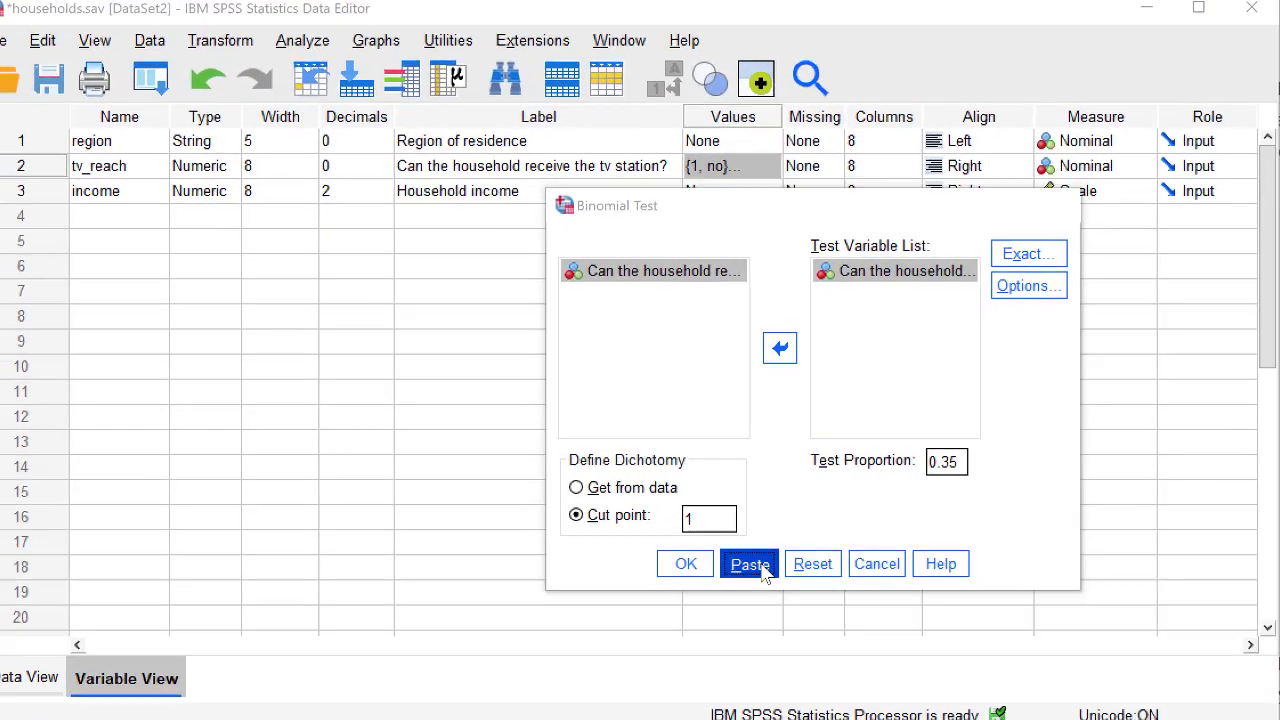
Paste NPAR TESTS /BINOMIAL (0.35)=tv_reach (1) as syntax and run those lines.
click(590, 620)
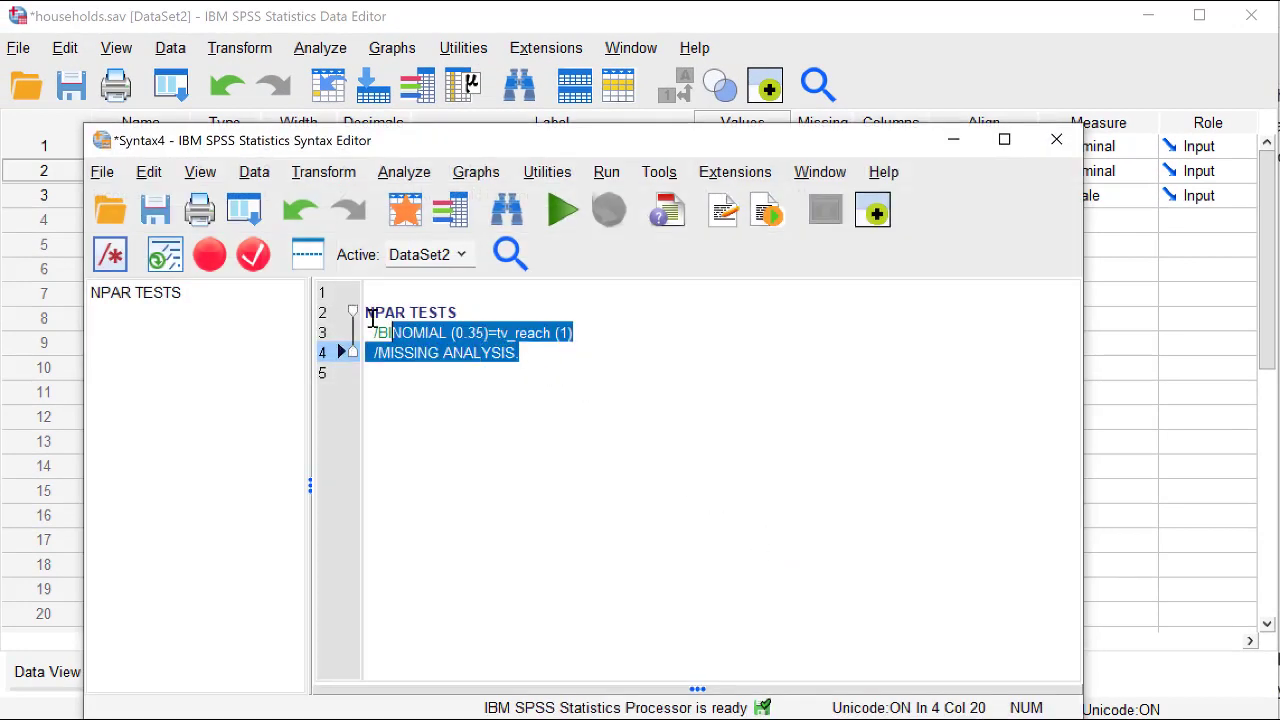
drag(552, 371, 366, 312)
click(563, 213)
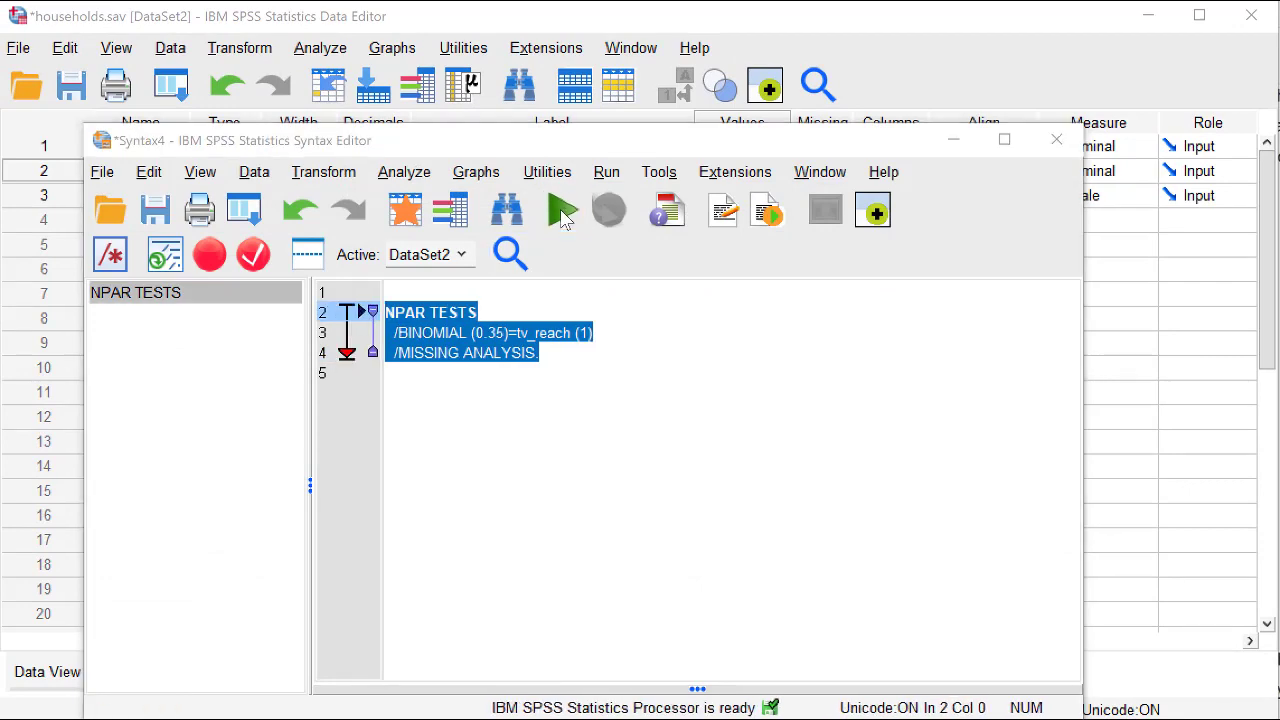